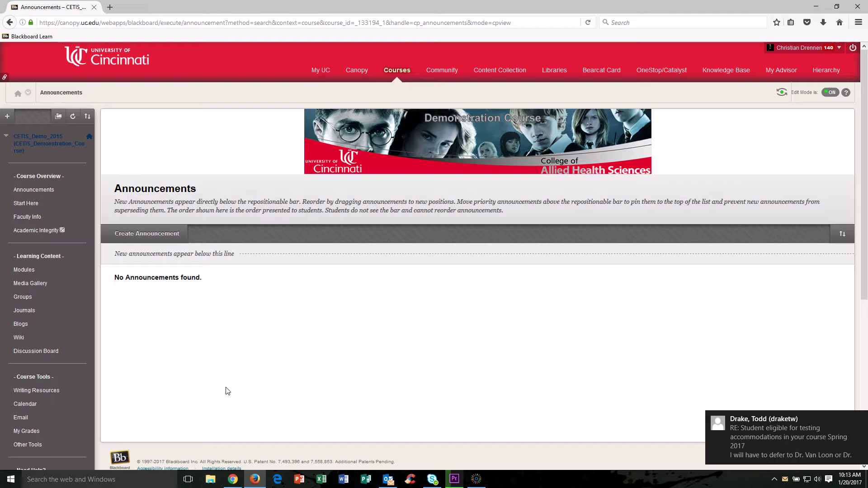
Open the course's Tool Availability settings from the Customization options
scroll(18, 348, down, 4)
scroll(32, 358, down, 1)
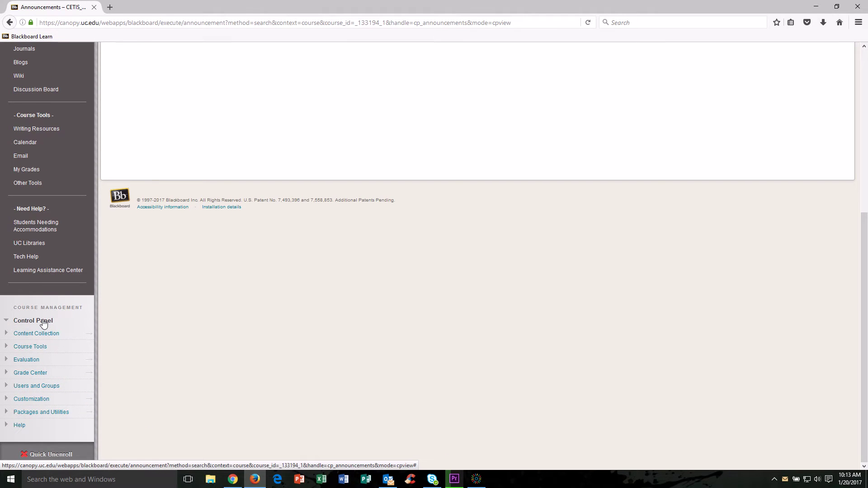
click(21, 400)
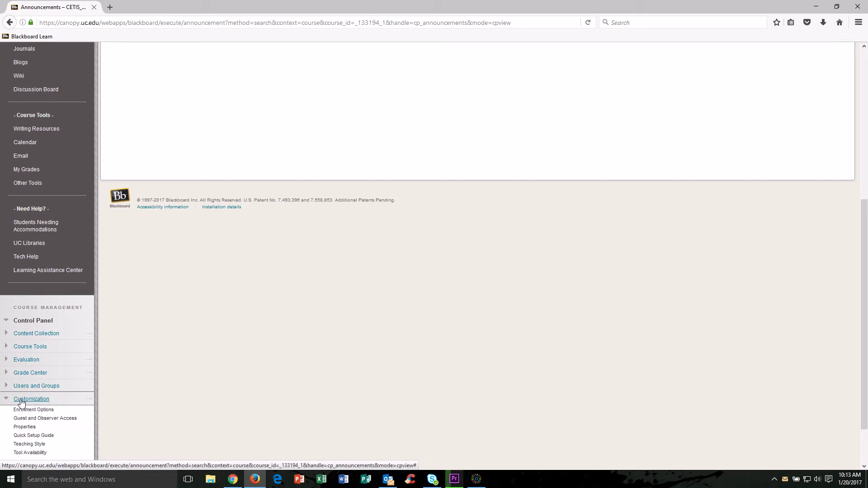
scroll(22, 401, down, 1)
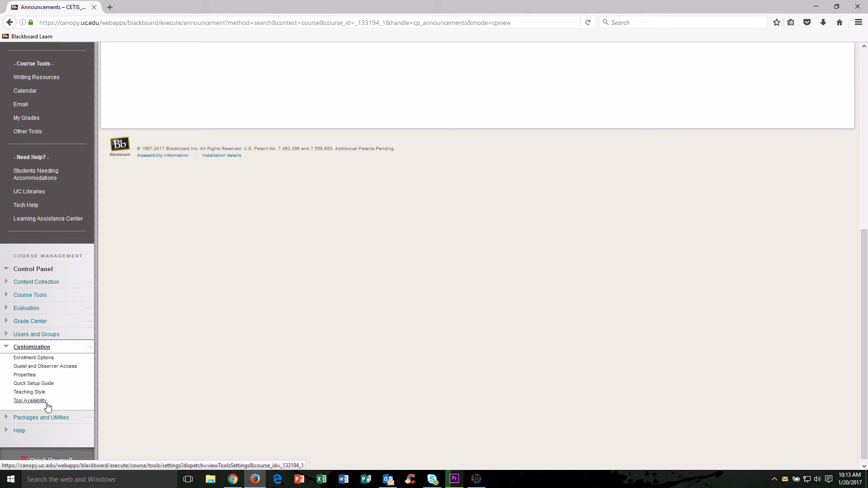
click(25, 402)
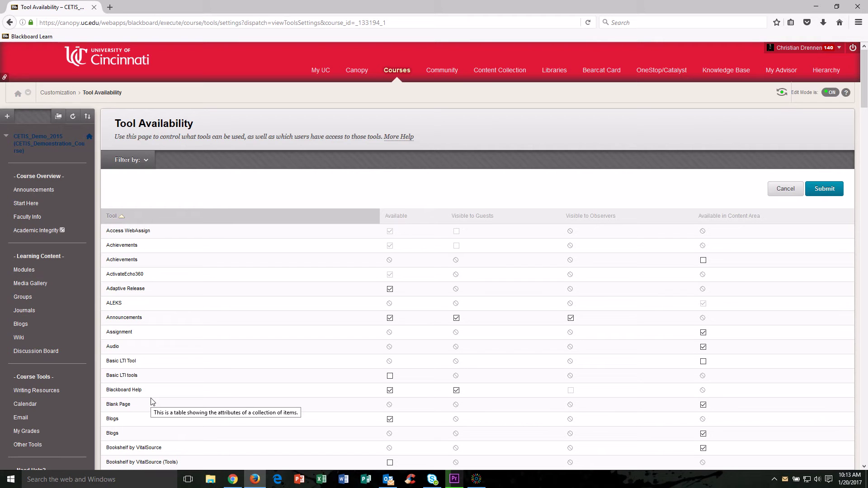
Check the Observer and Visitor Account Request entries in the tool list and submit the tool availability settings
scroll(152, 401, down, 10)
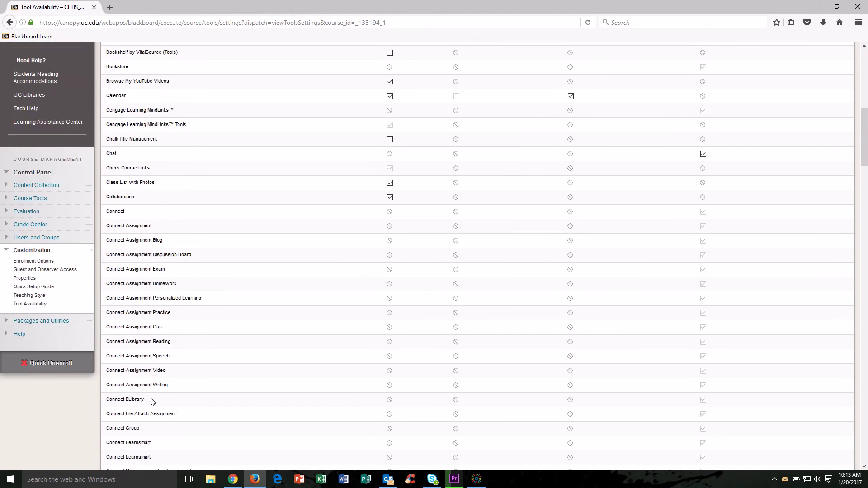
scroll(151, 401, down, 20)
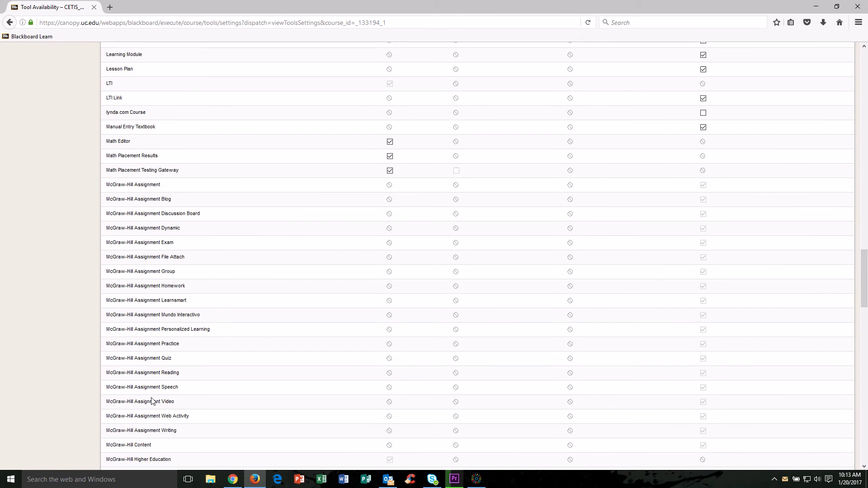
scroll(151, 401, down, 8)
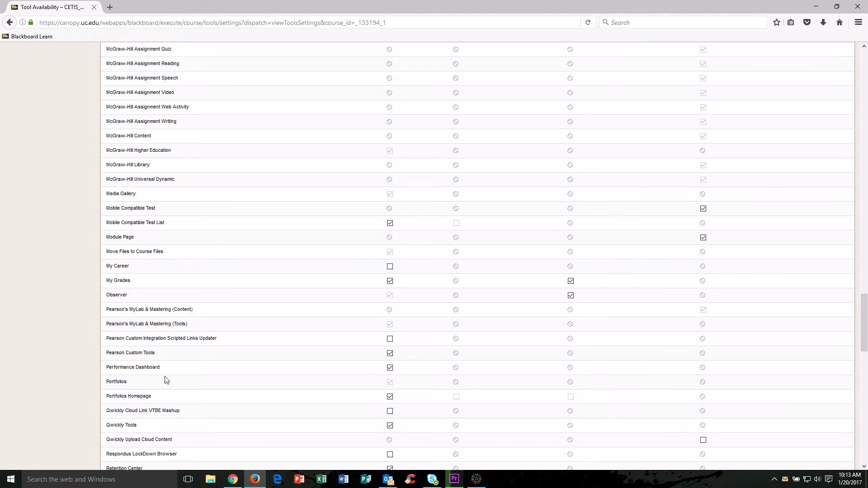
drag(106, 295, 129, 296)
scroll(277, 399, down, 8)
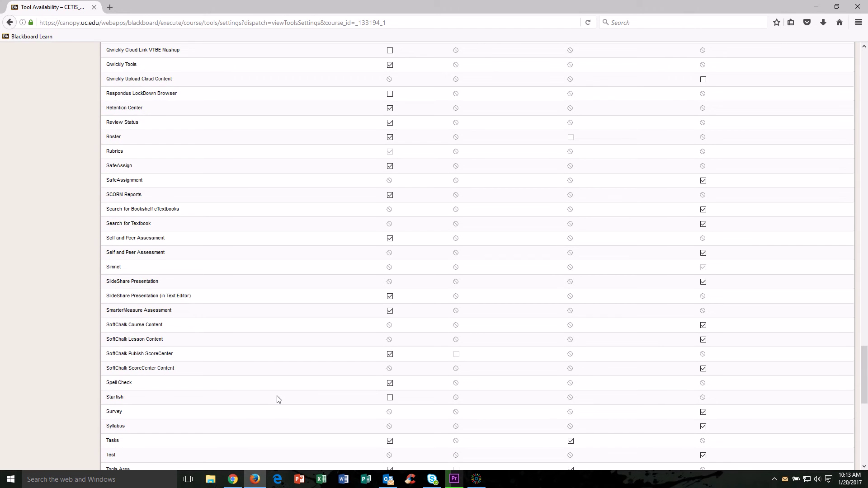
scroll(278, 399, down, 8)
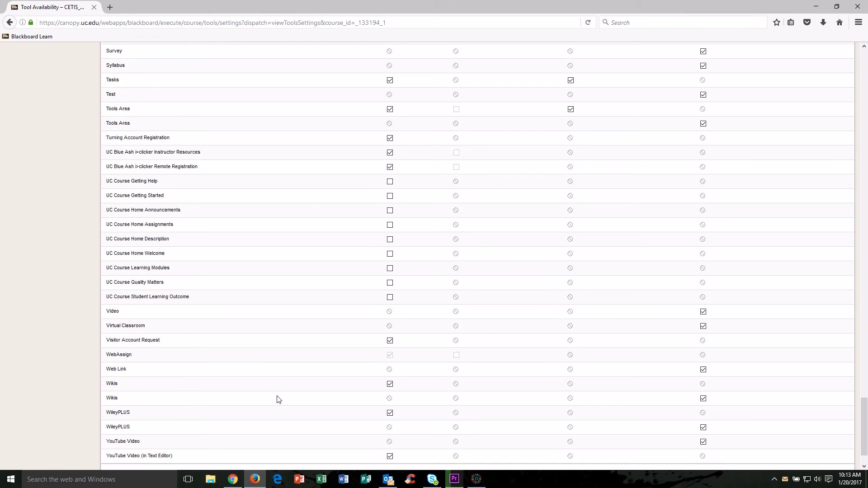
scroll(278, 399, down, 2)
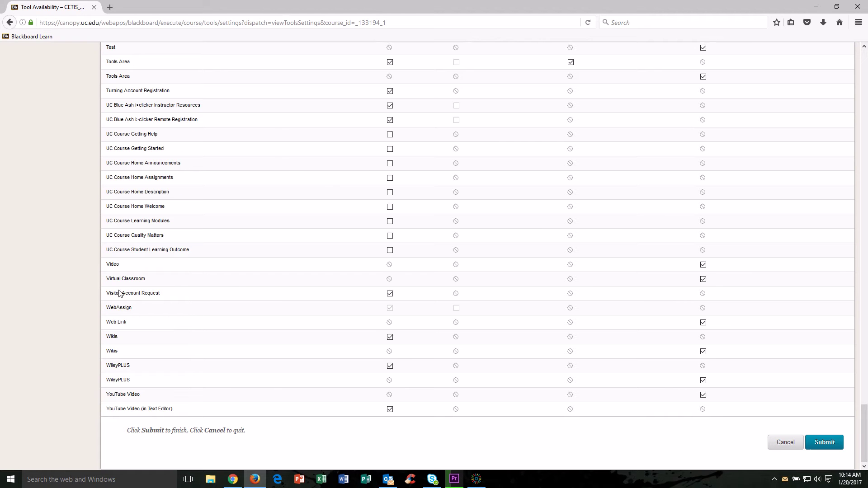
drag(119, 292, 161, 293)
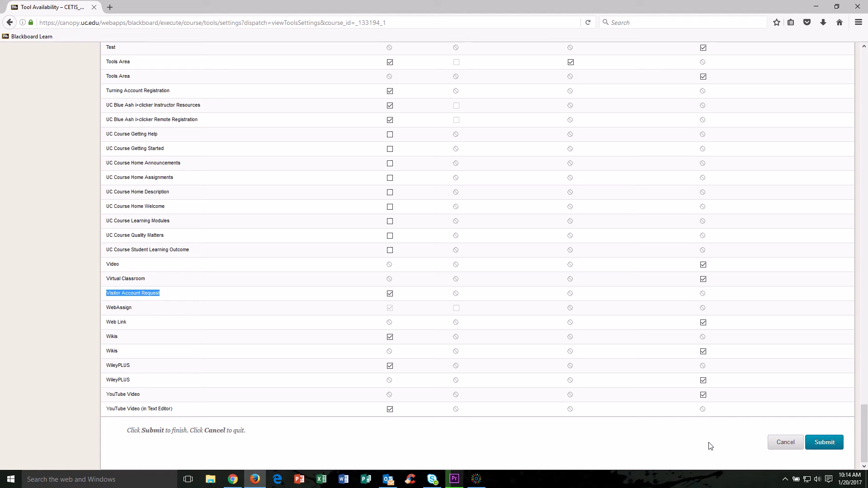
click(831, 444)
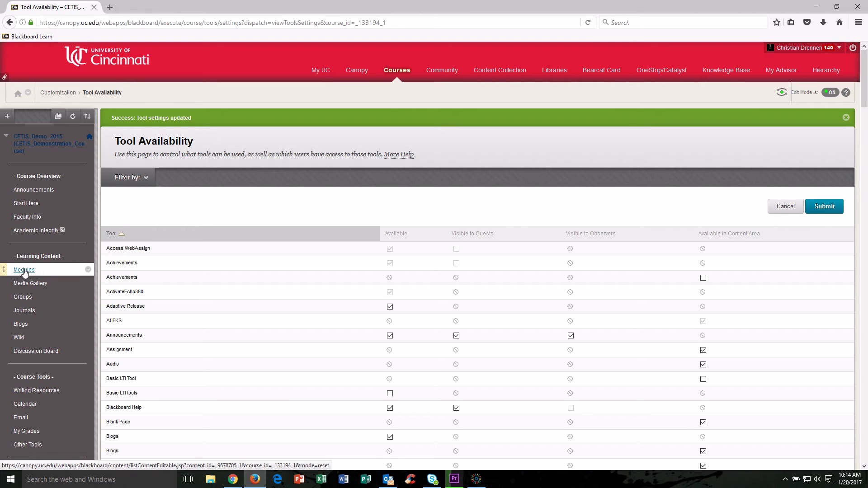
Submit the Guest and Observer Access settings with both Allow Guests and Allow Observers set to Yes
scroll(36, 303, down, 7)
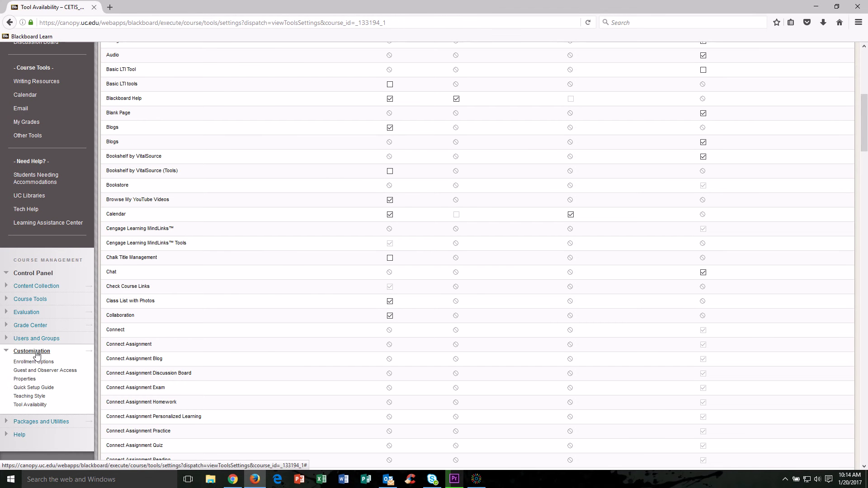
click(45, 370)
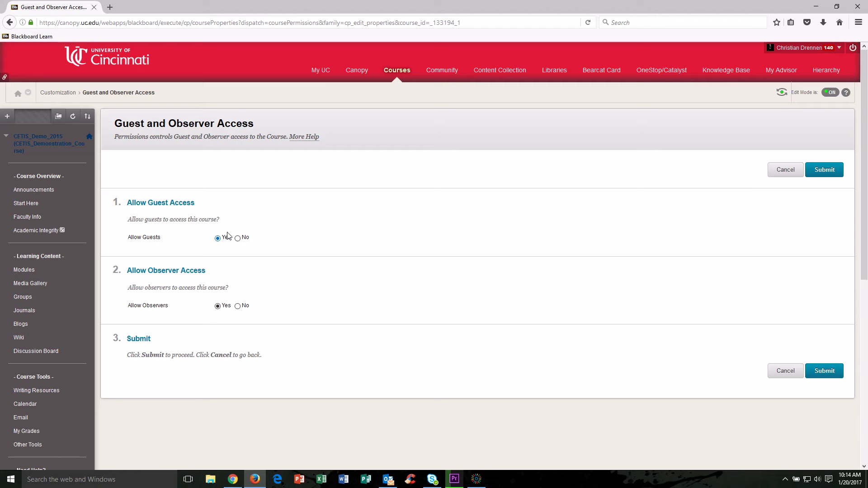
click(828, 370)
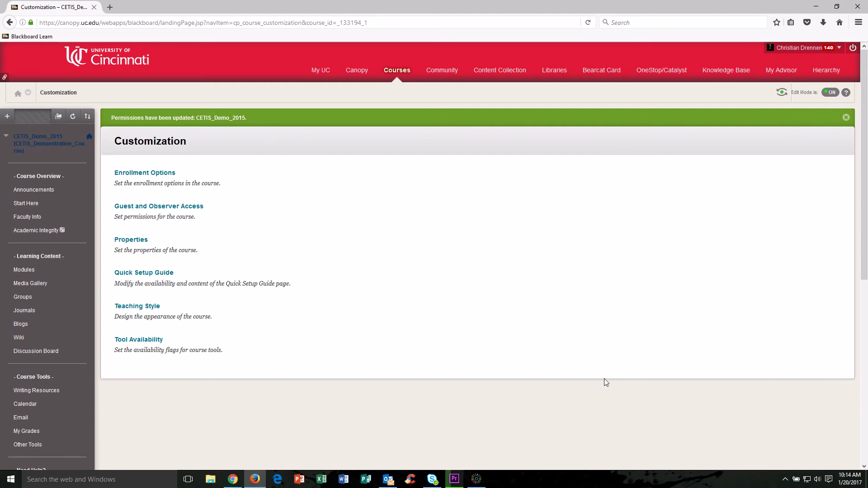
Open the course's Users list and bring up the form for finding users to enroll
scroll(114, 373, down, 5)
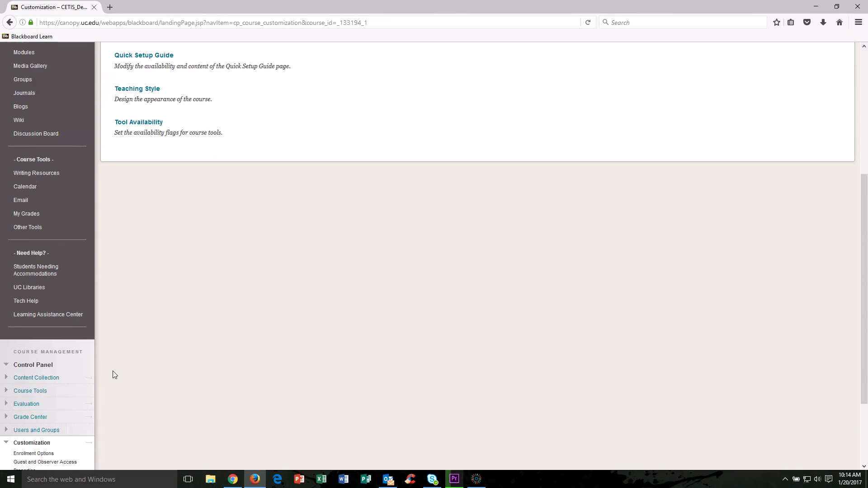
scroll(56, 390, down, 2)
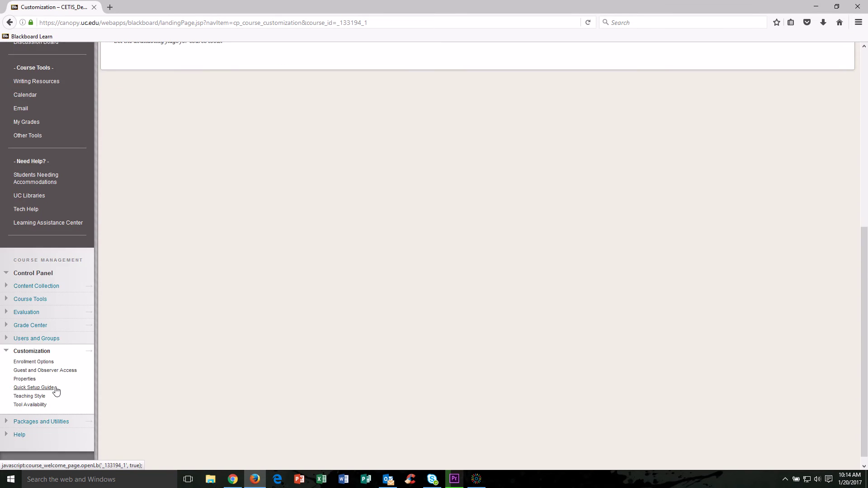
click(35, 339)
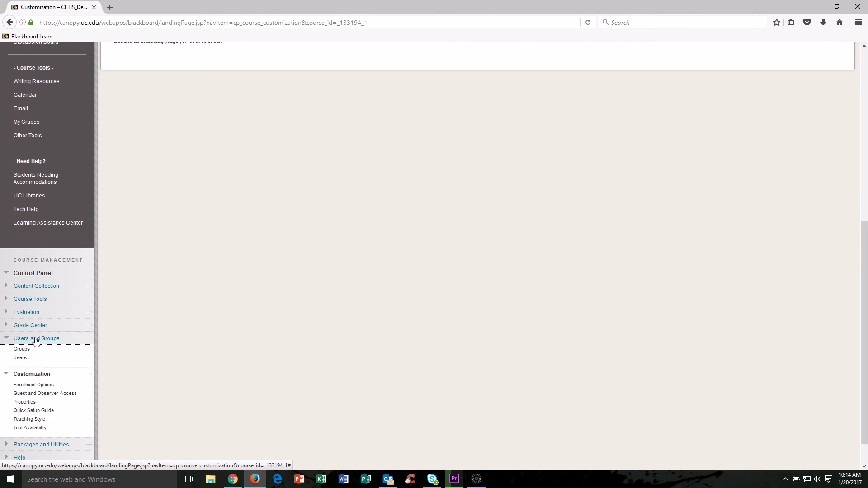
click(19, 358)
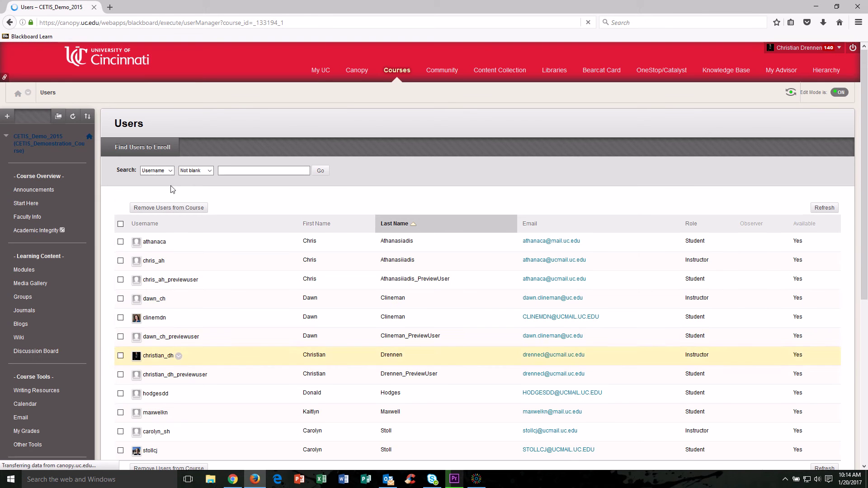
click(154, 151)
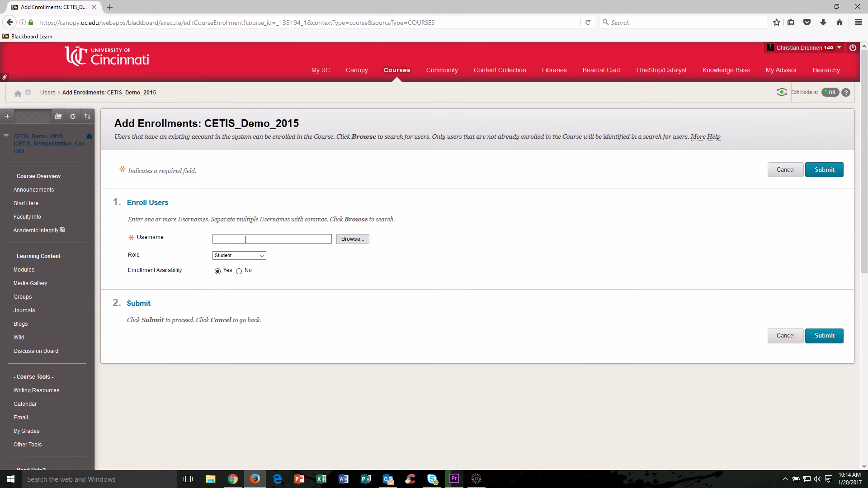
Examine the user search criteria and the available enrollment roles, leaving the username empty and the role as Student
click(245, 239)
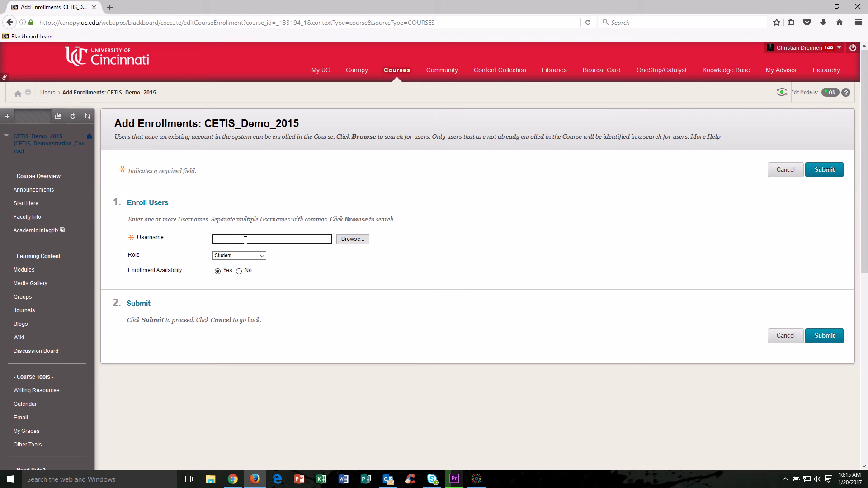
click(351, 239)
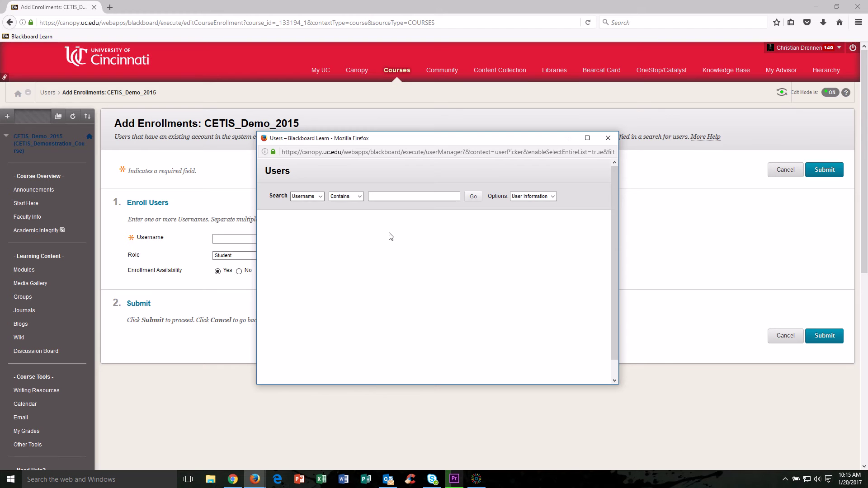
click(321, 196)
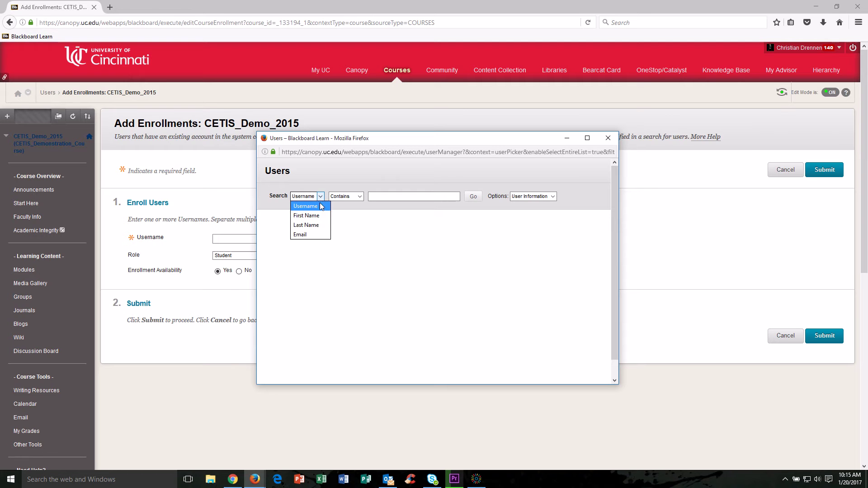
click(607, 138)
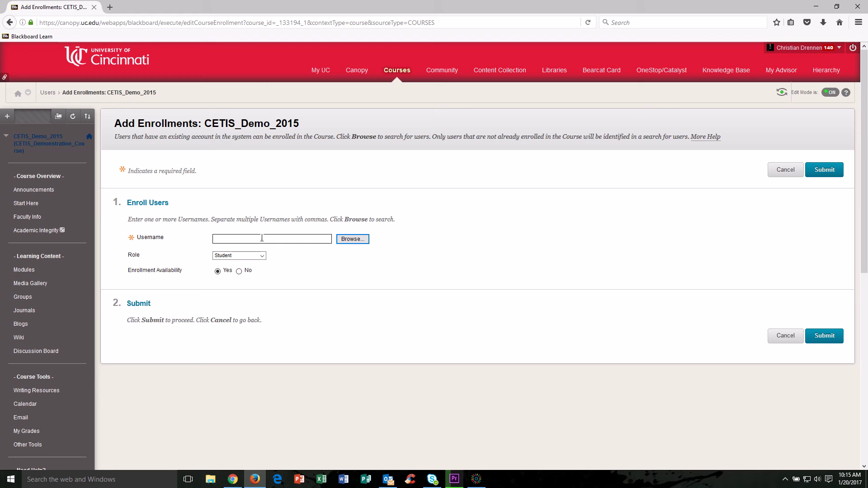
click(261, 258)
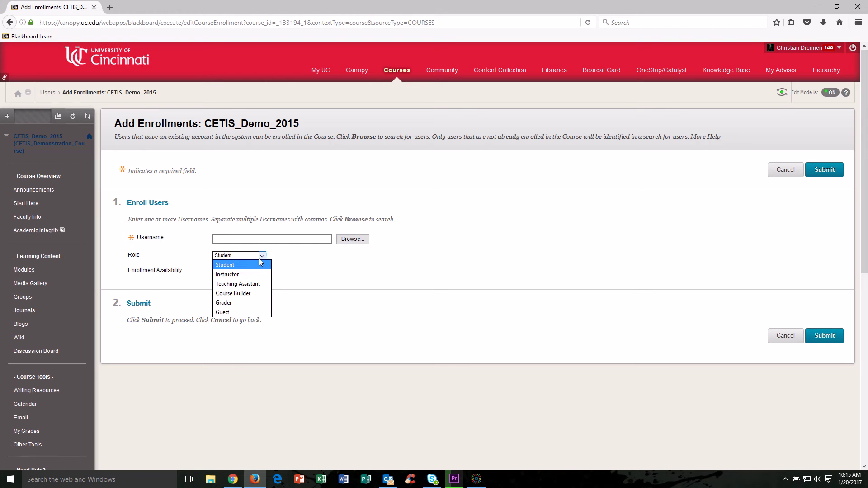
click(366, 332)
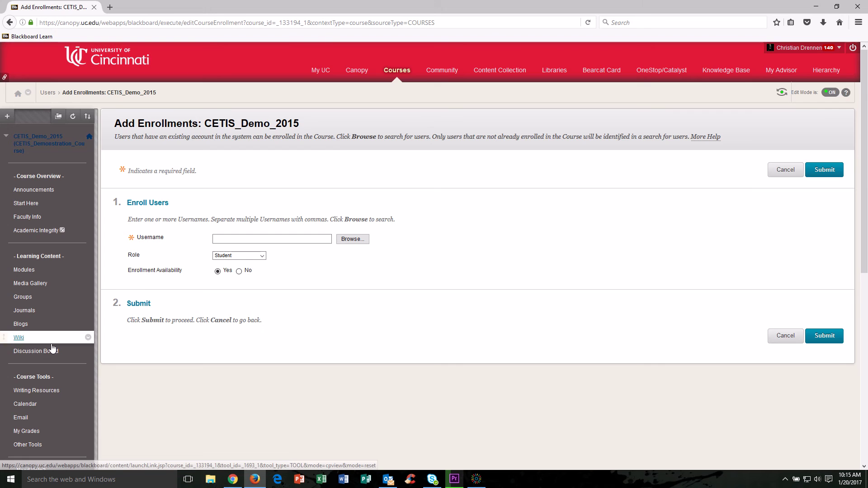
Open the Visitor Account Request page from the Course Tools to show its terms and conditions
scroll(52, 347, down, 2)
scroll(51, 344, down, 10)
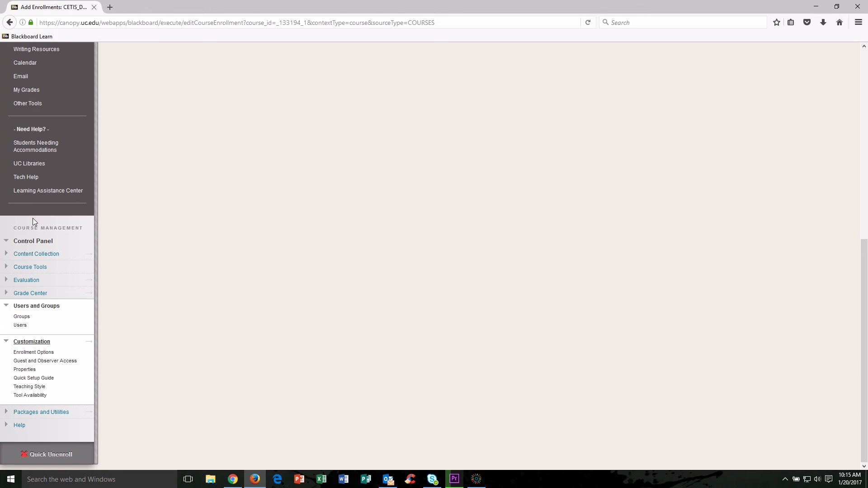
click(38, 271)
scroll(38, 271, down, 5)
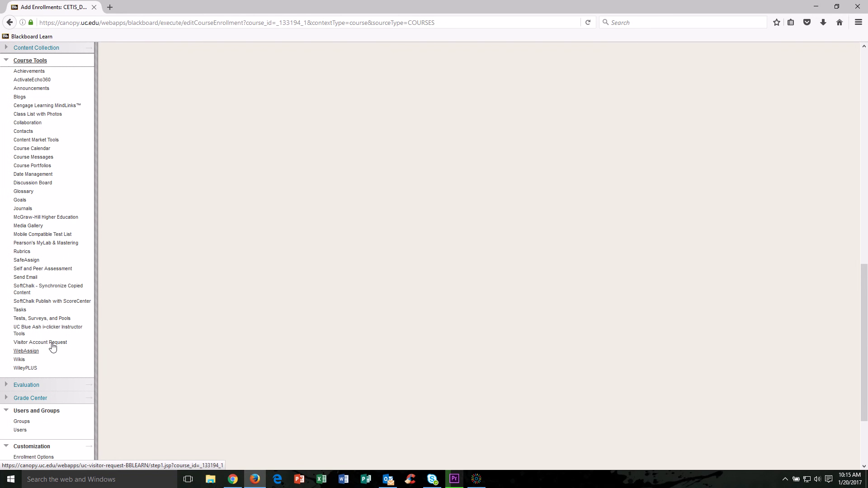
click(52, 343)
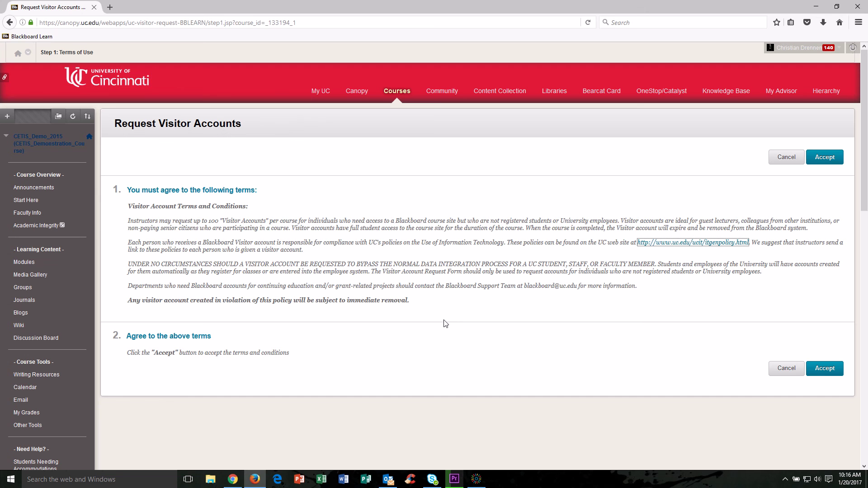
key(F10)
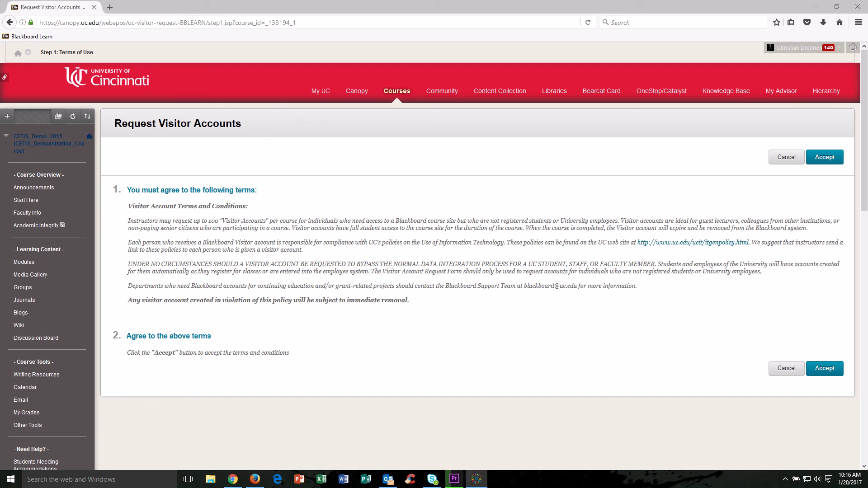